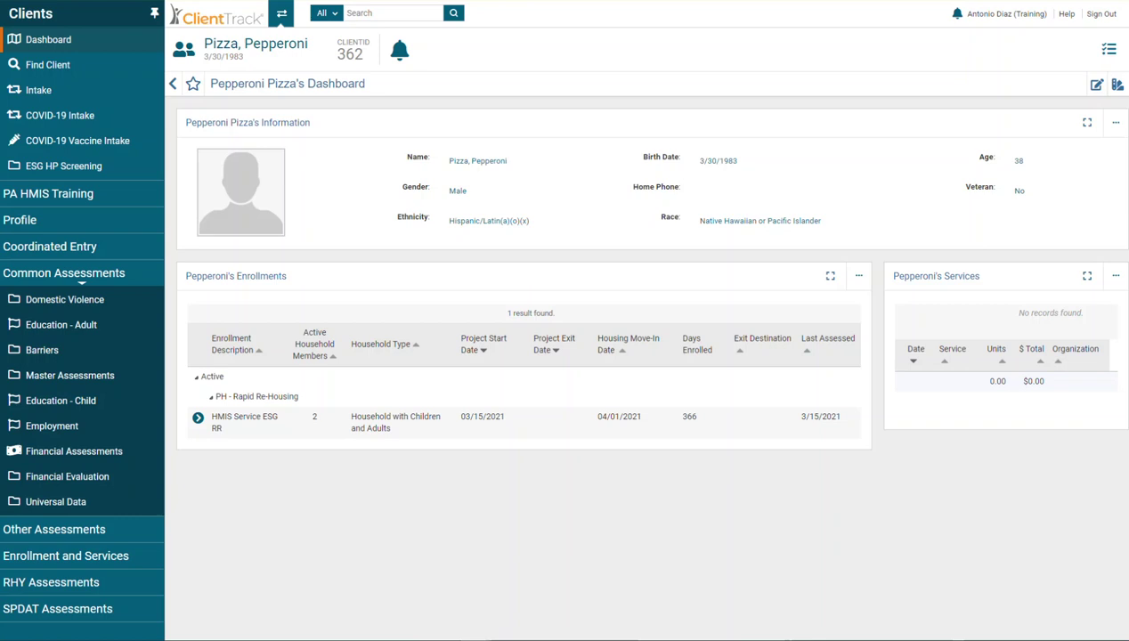
Start a new annual assessment for the HMIS Service ESG RR enrollment, keeping the household enrollment details without changes
left_click(198, 419)
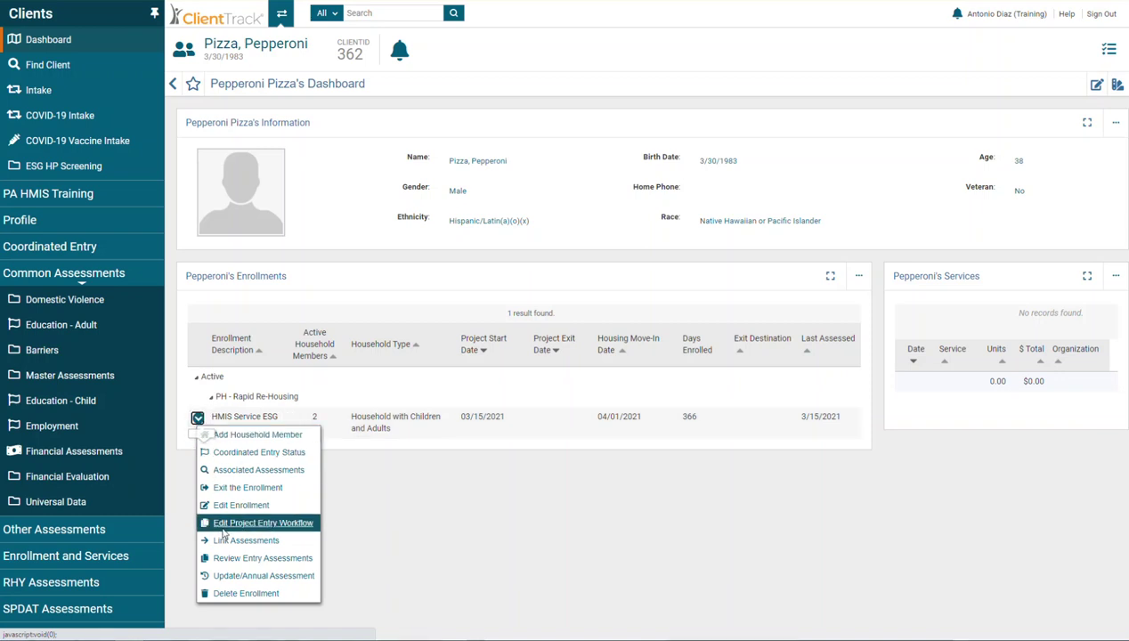
left_click(243, 577)
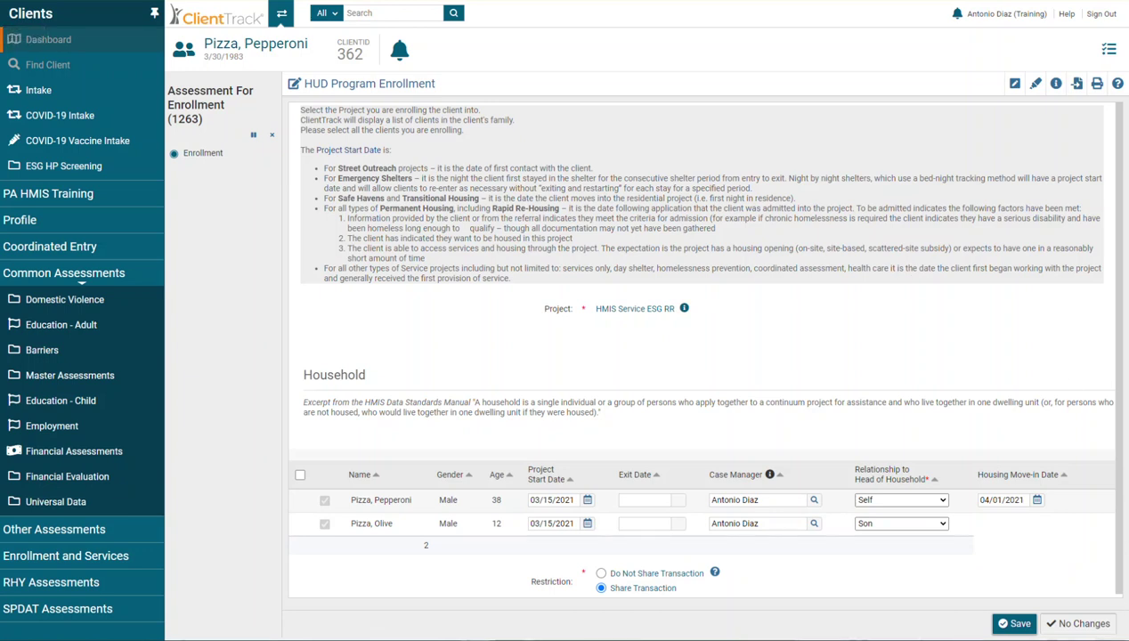
left_click(1097, 623)
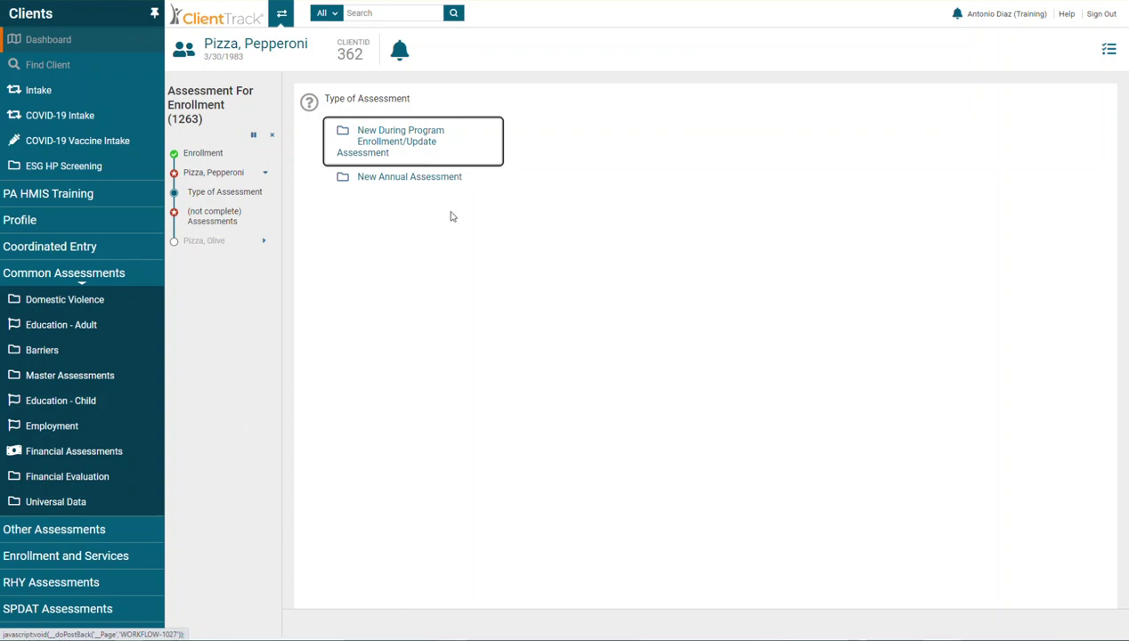
left_click(405, 178)
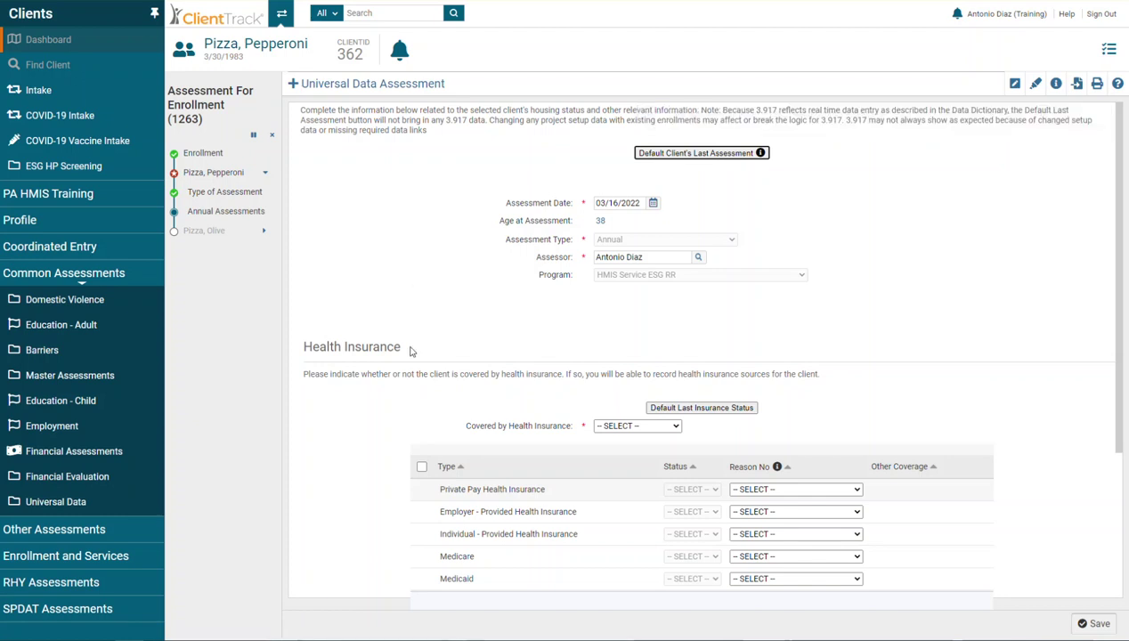
Set Covered by Health Insurance to No for the head of household and save the Universal Data Assessment
scroll(414, 276, "down", 2)
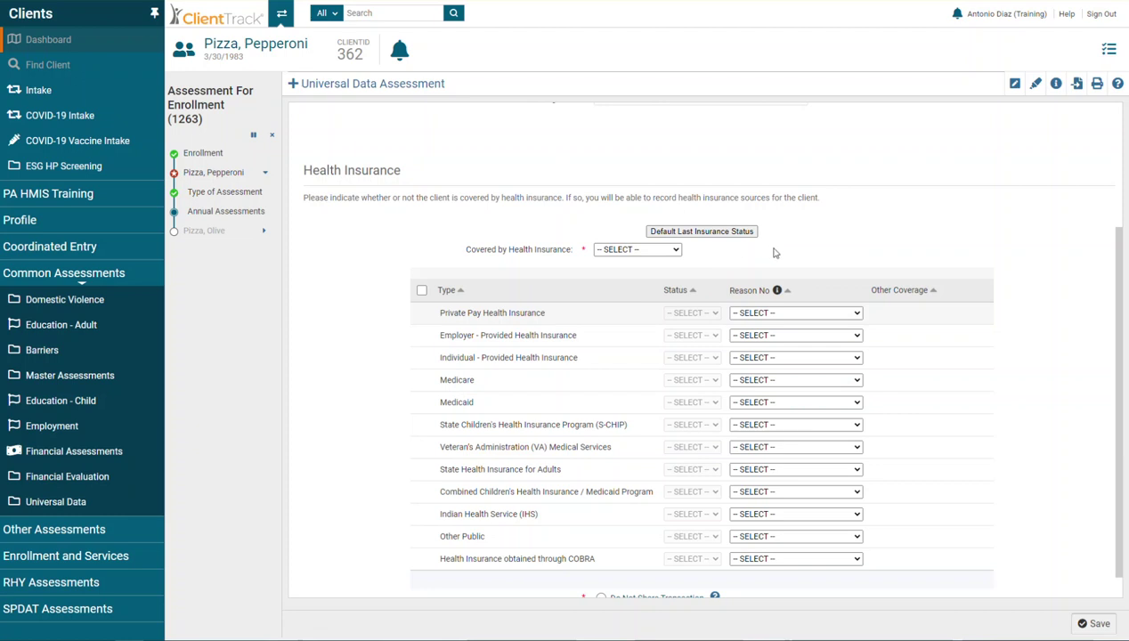
left_click(676, 250)
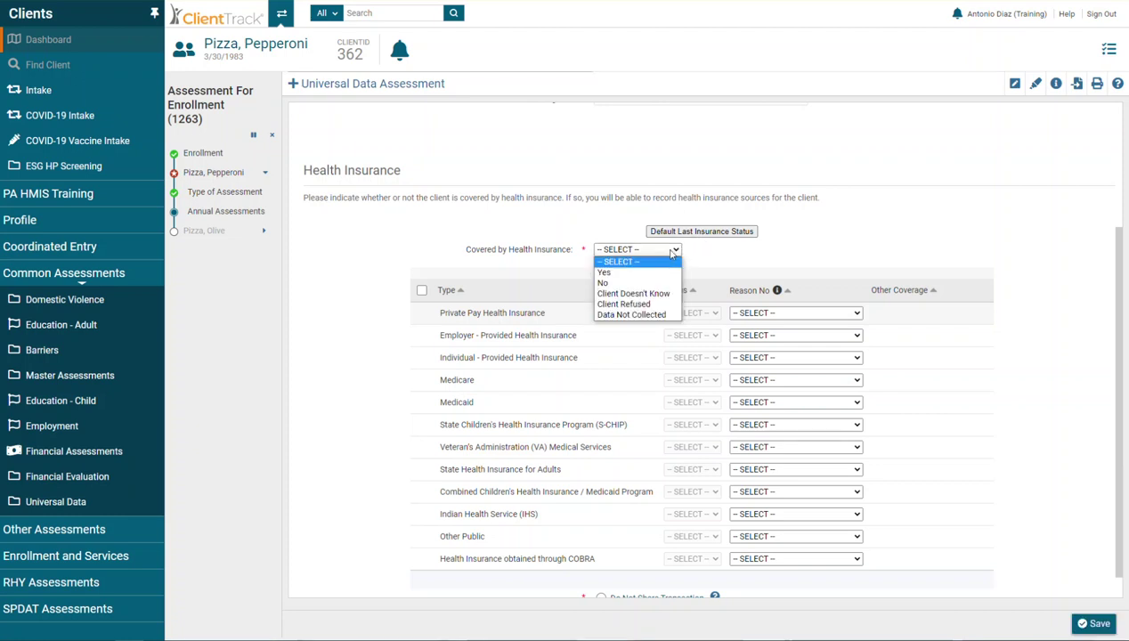
left_click(616, 285)
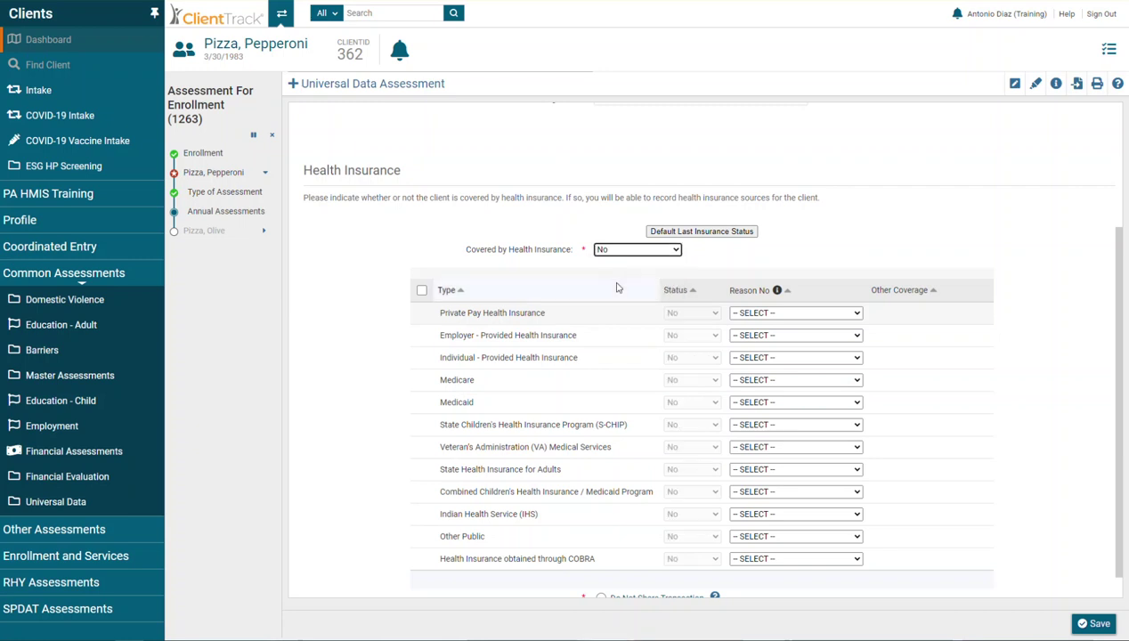
left_click(1095, 623)
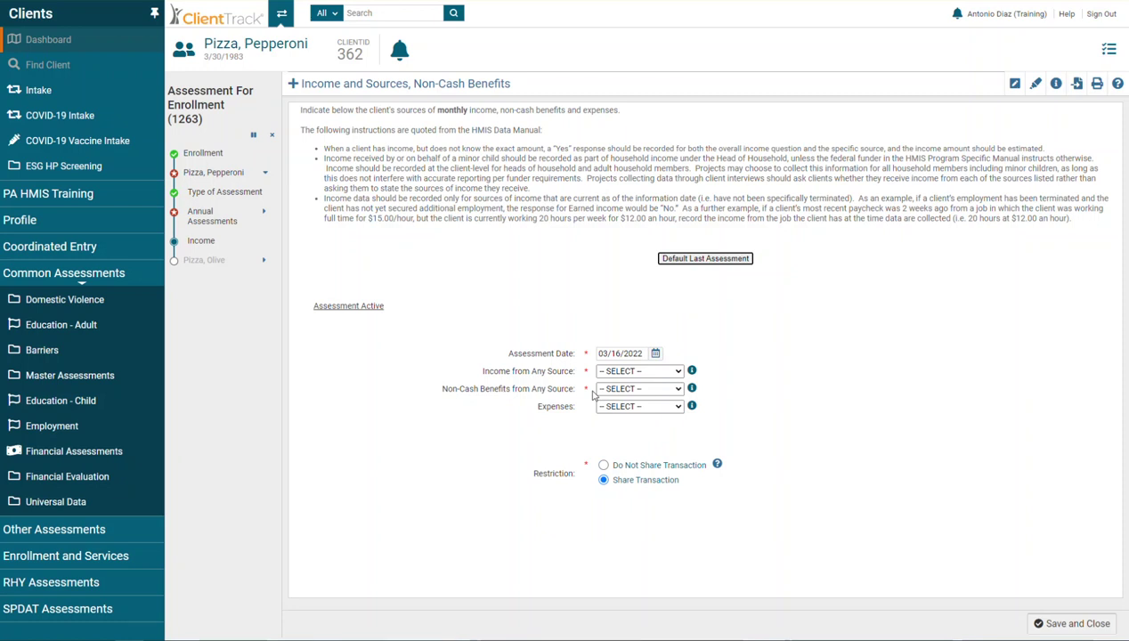
Set both Income from Any Source and Non-Cash Benefits from Any Source to Yes for the head of household
left_click(672, 371)
left_click(613, 394)
left_click(636, 399)
left_click(637, 431)
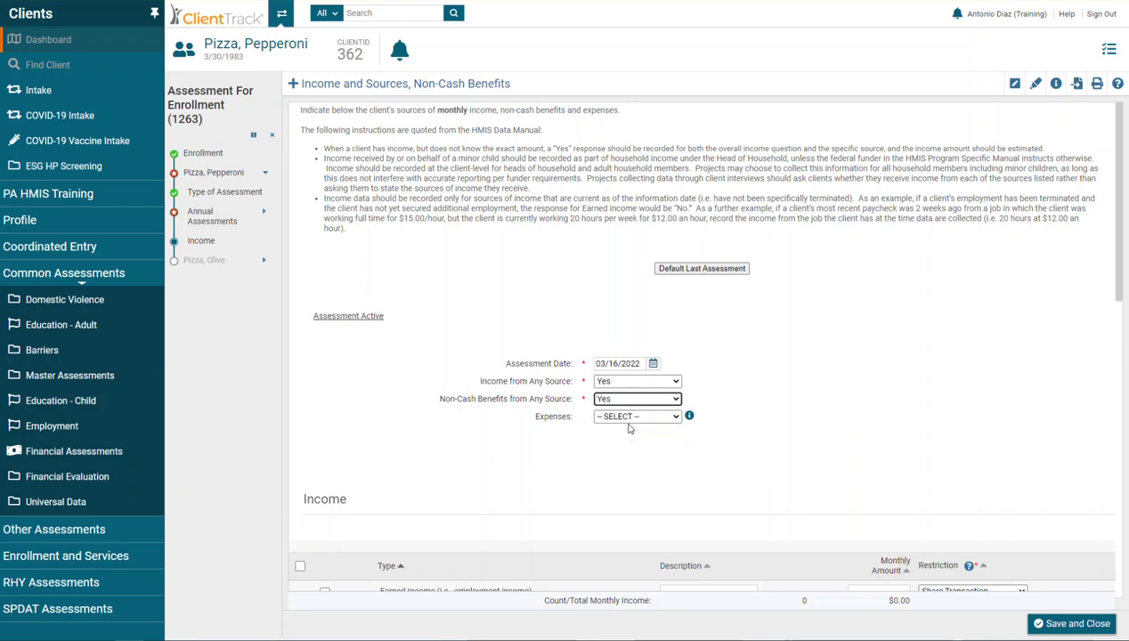
Record monthly income of $750 for Earned Income and $150 for Child Support
scroll(860, 467, "down", 4)
scroll(860, 467, "down", 1)
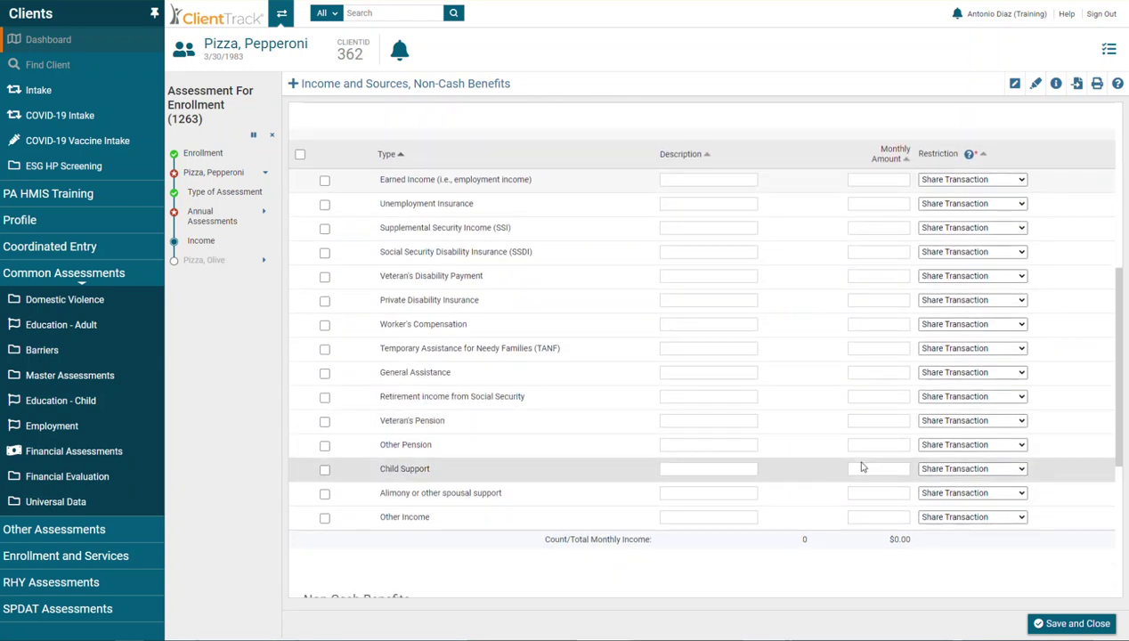
left_click(325, 181)
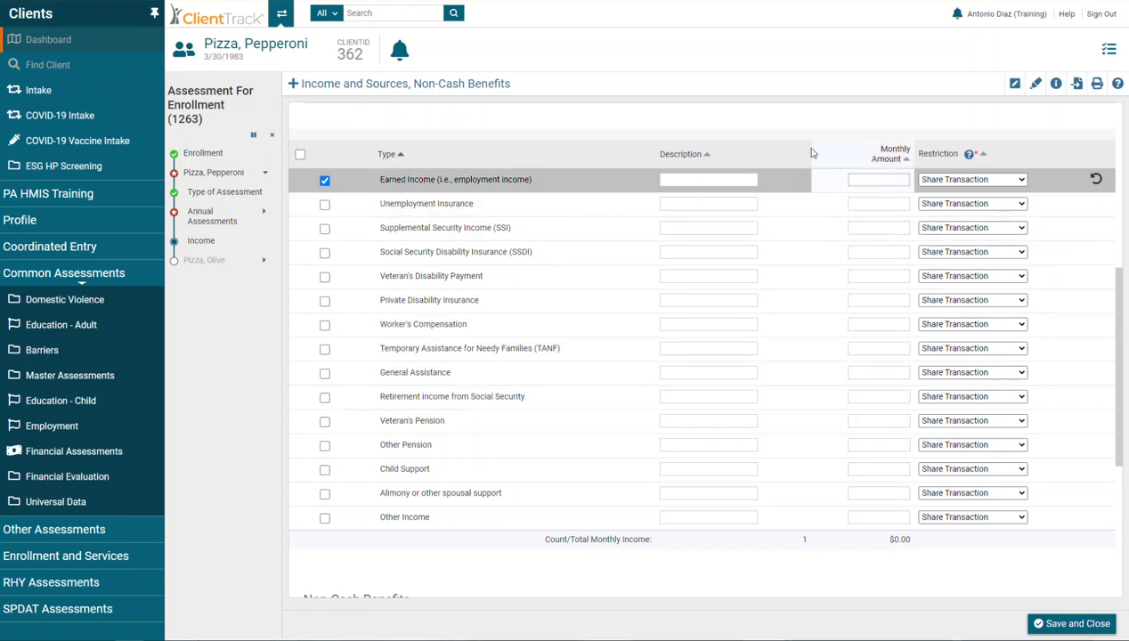
type("750")
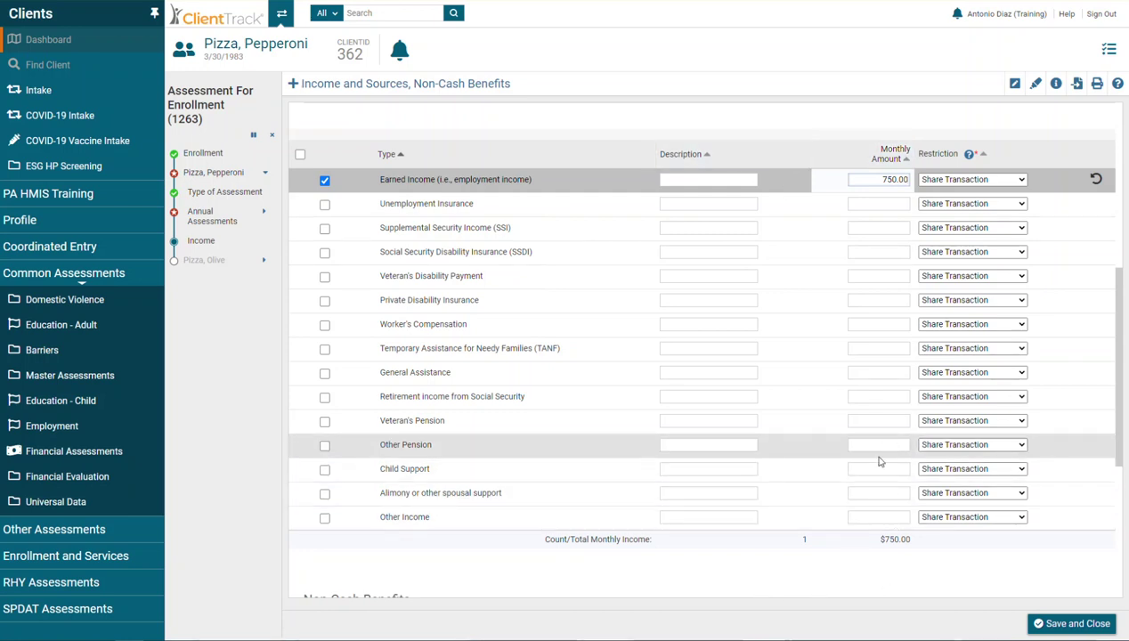
left_click(324, 469)
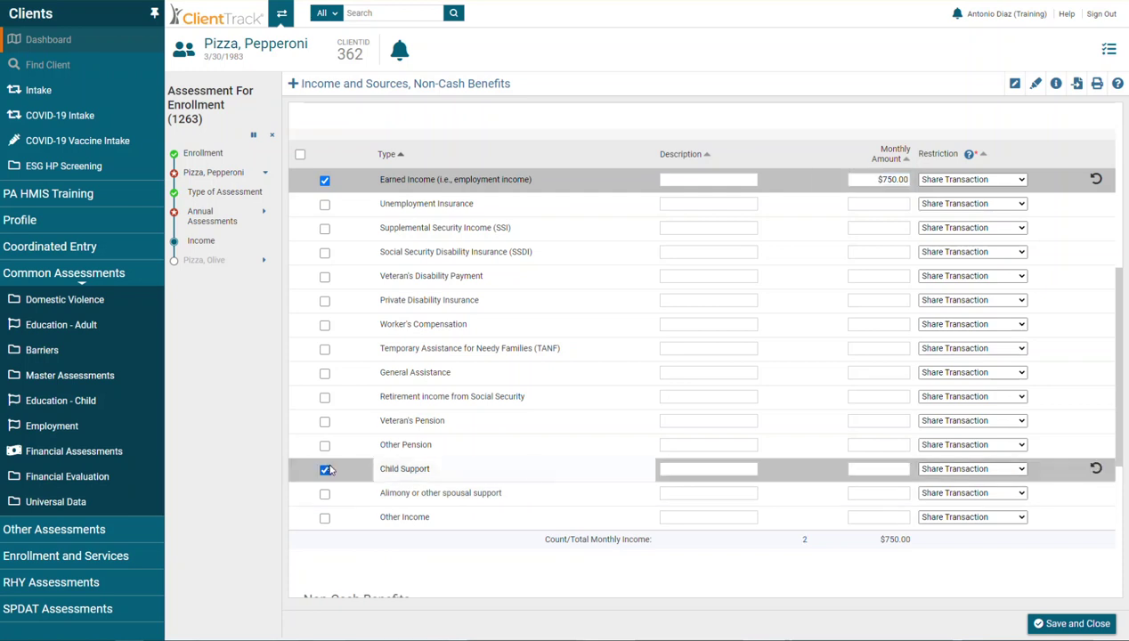
type("150")
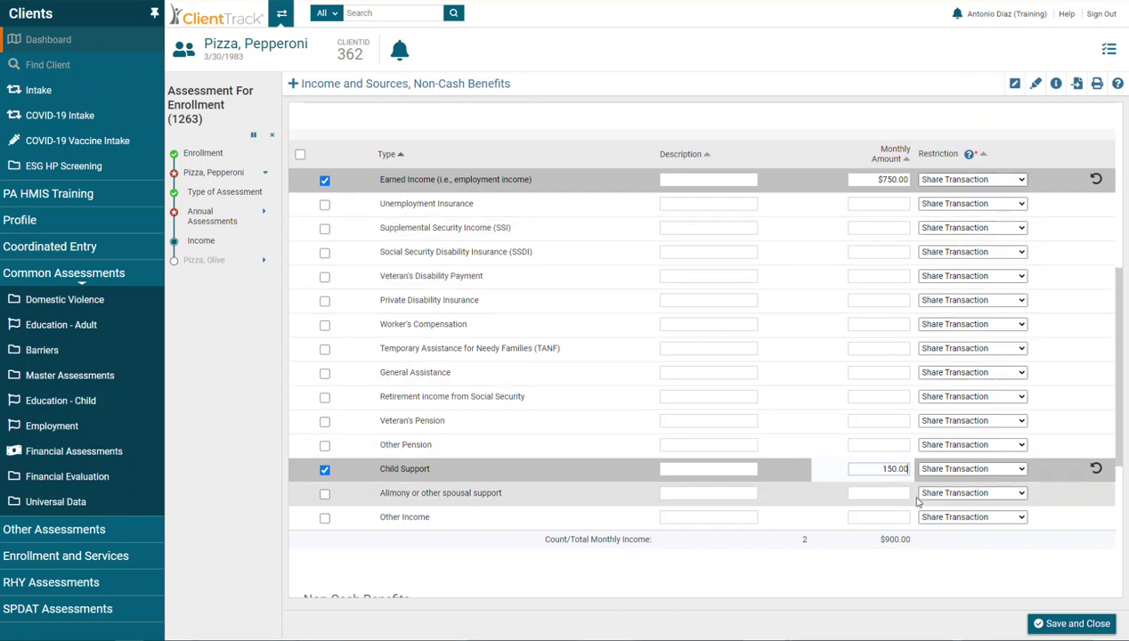
Add SNAP (Food Stamps) as a non-cash benefit of $300 per month, and save and close the income assessment
scroll(919, 556, "down", 2)
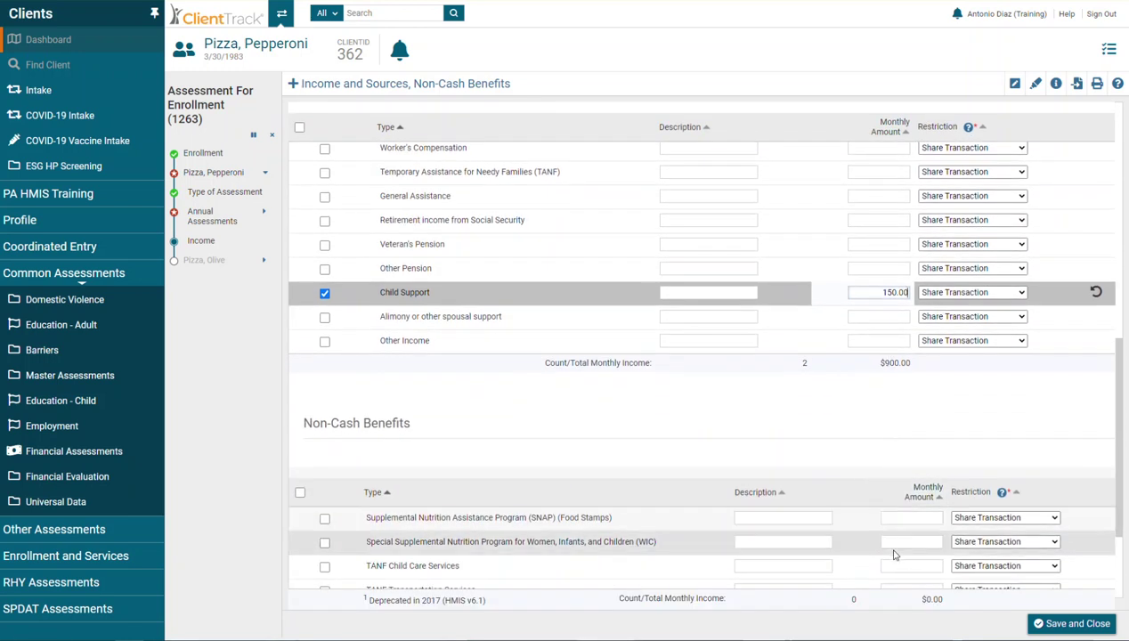
scroll(895, 554, "down", 2)
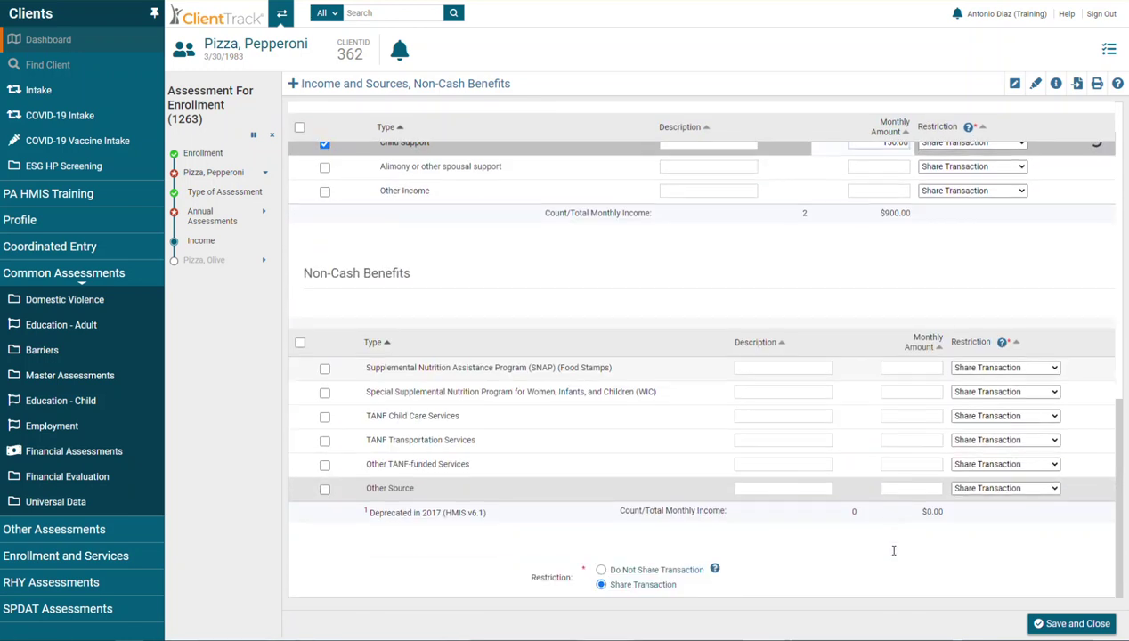
left_click(324, 367)
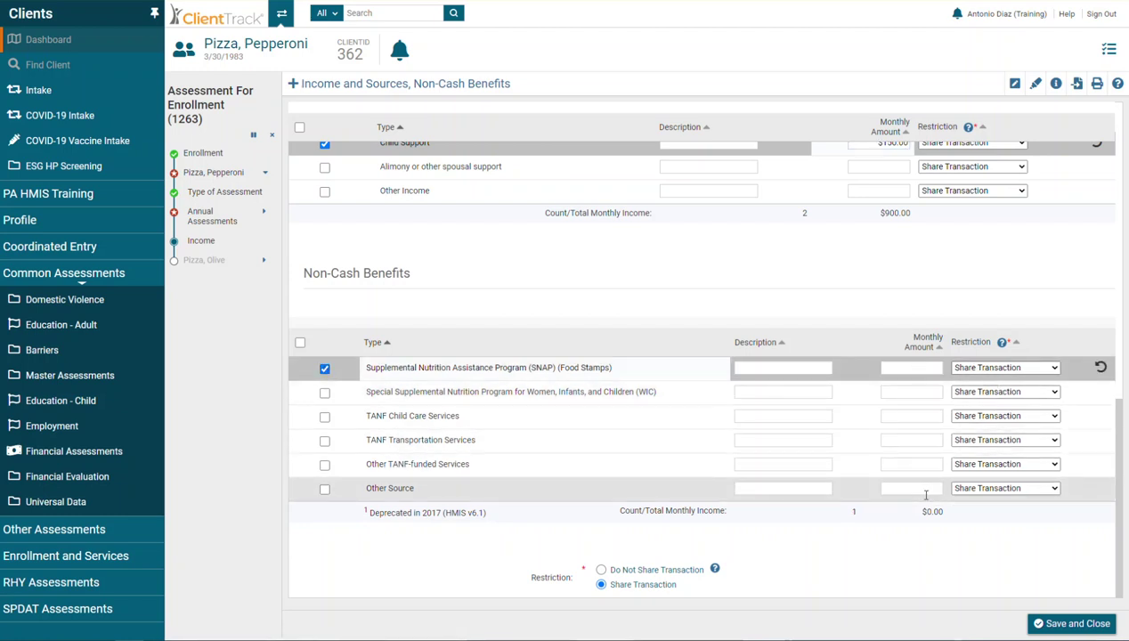
left_click(915, 366)
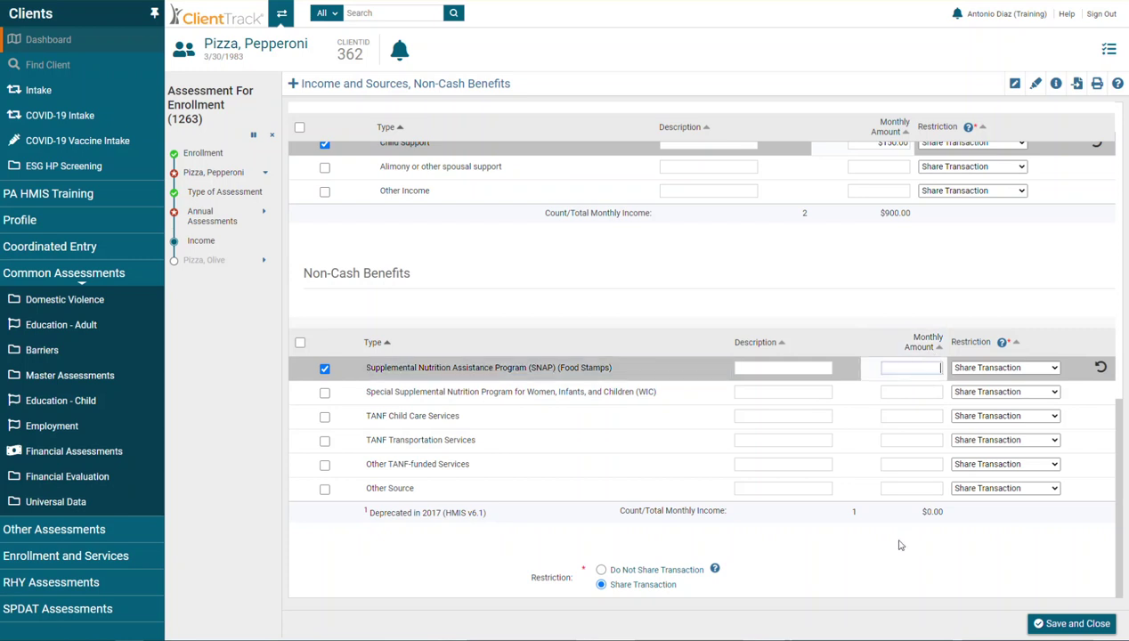
type("300.0")
left_click(1041, 625)
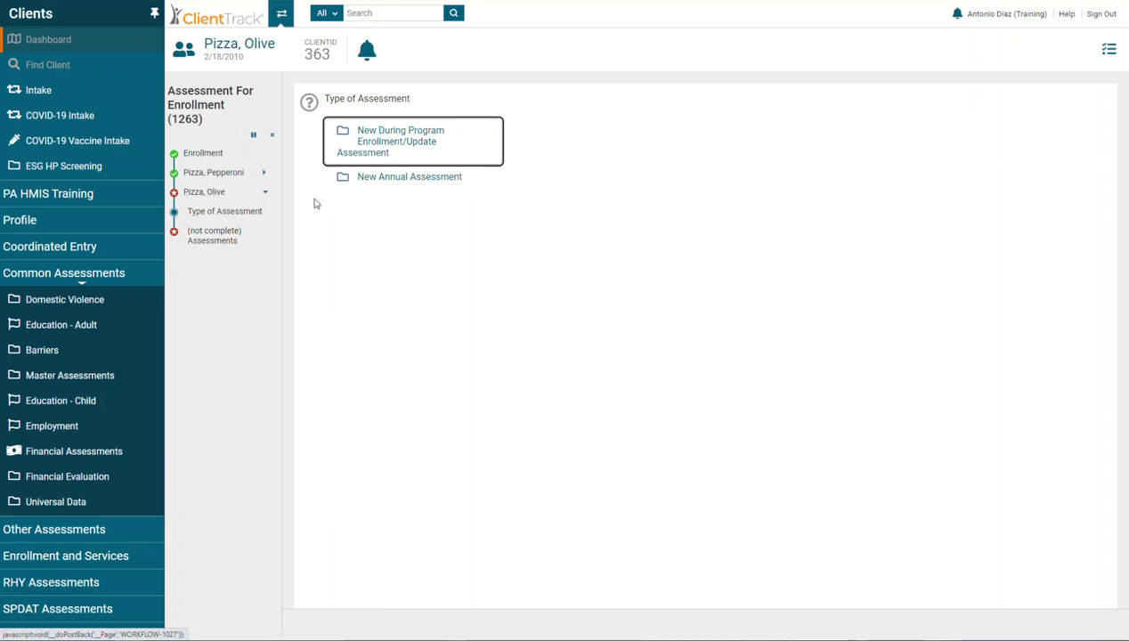
Complete the son's new annual assessment with health insurance coverage and S-CHIP both set to Yes, and finish the workflow
left_click(369, 184)
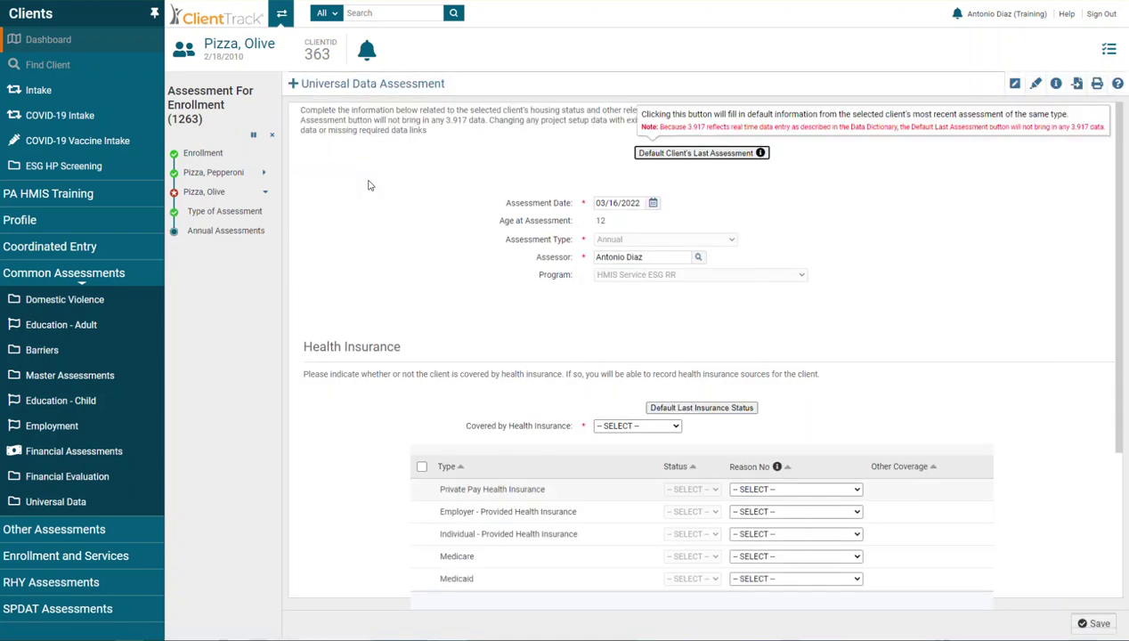
scroll(369, 196, "down", 3)
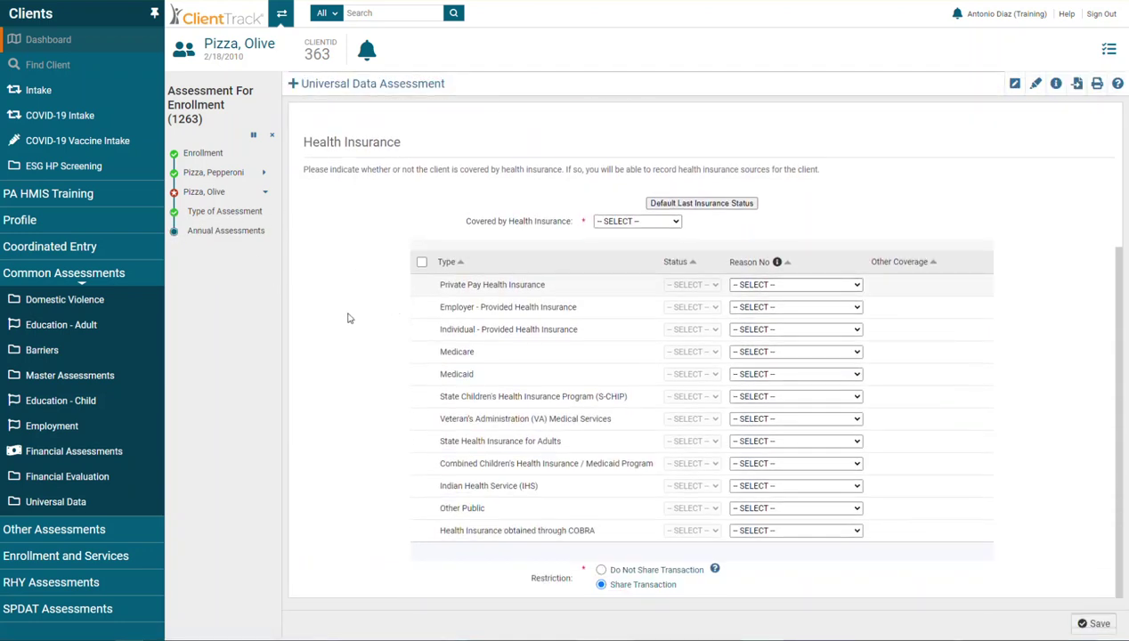
left_click(646, 222)
left_click(625, 249)
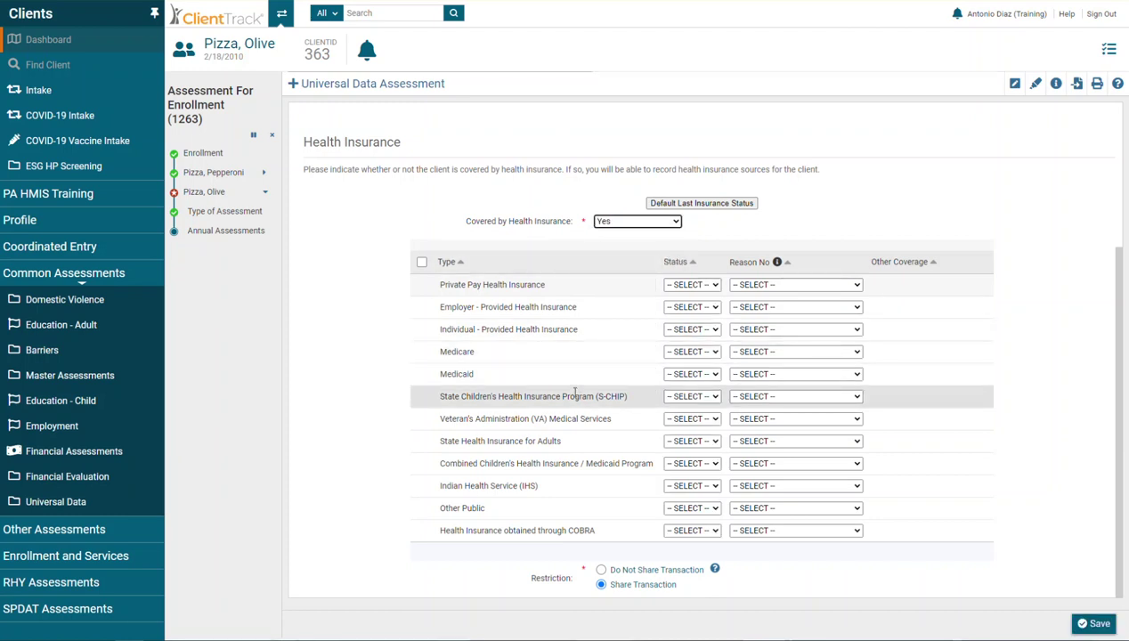
left_click(699, 404)
left_click(695, 433)
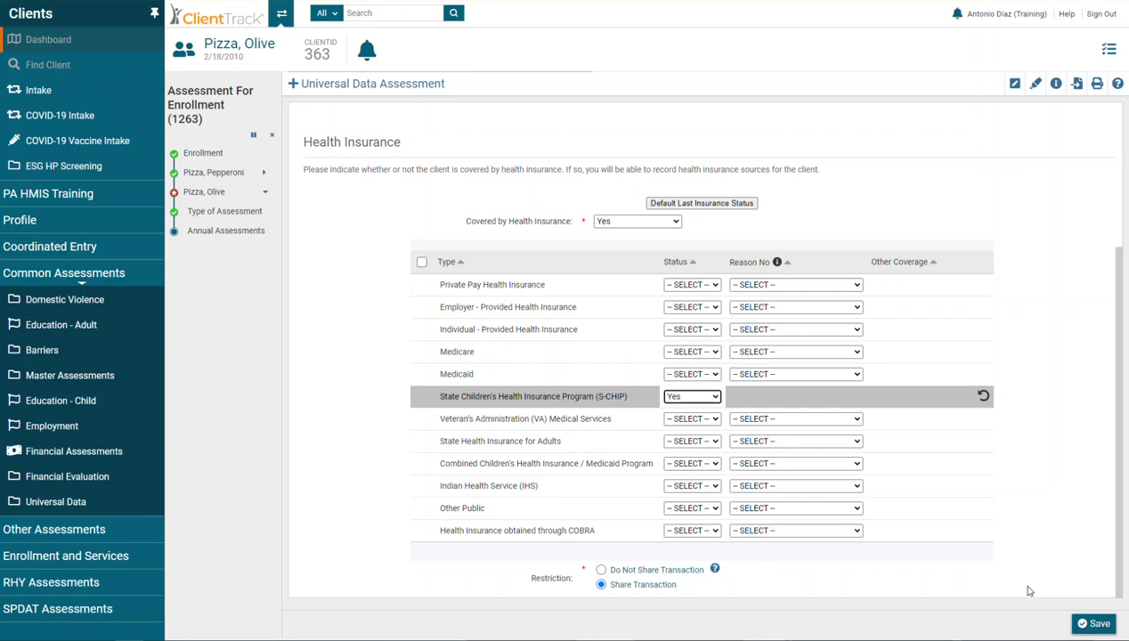
left_click(1092, 623)
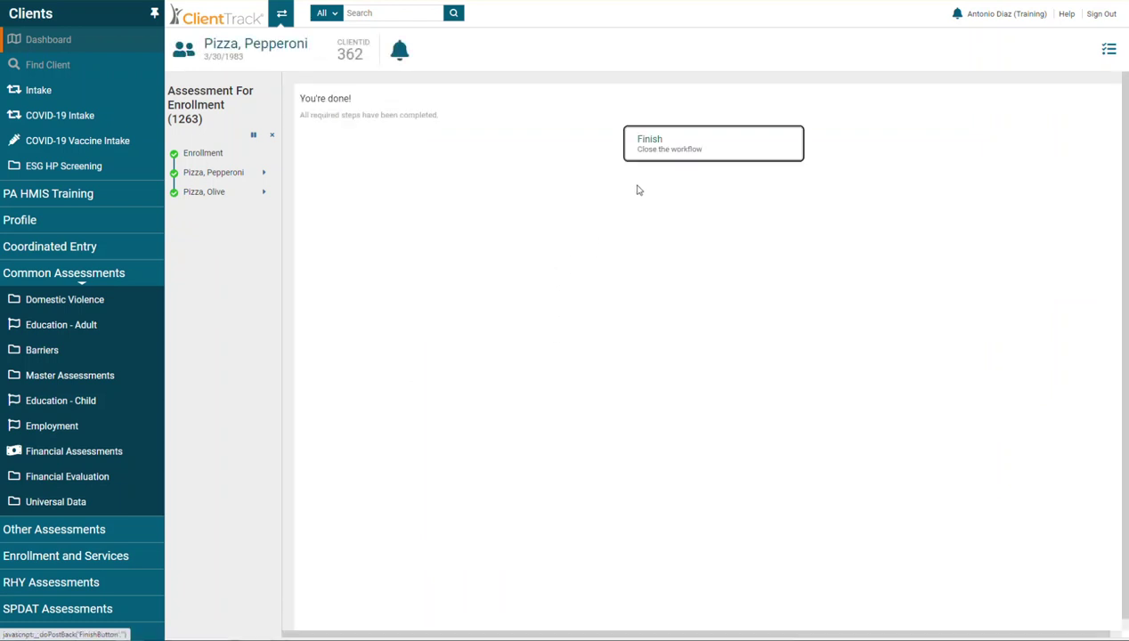
left_click(719, 151)
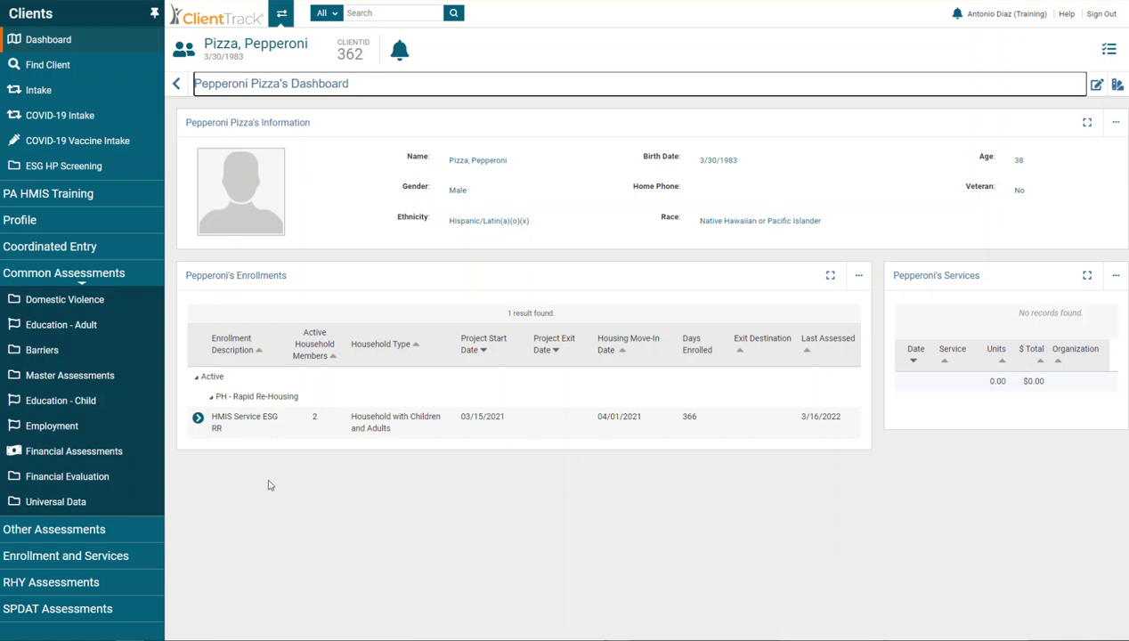
Review the associated assessments of the HMIS Service ESG RR enrollment for the head of household and for the son
left_click(197, 417)
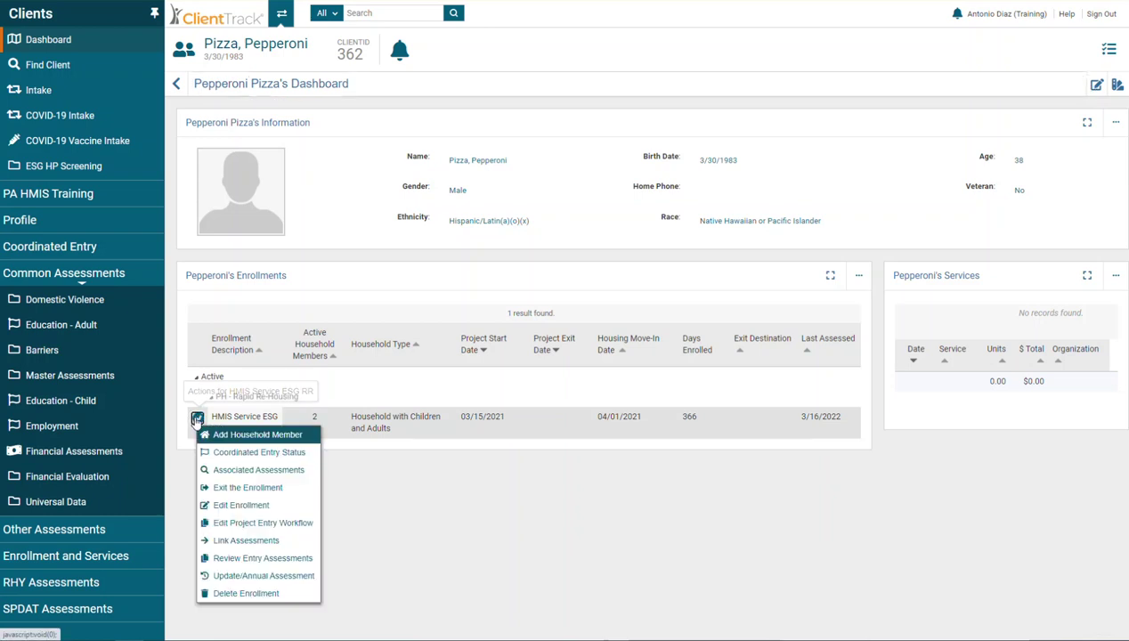
left_click(223, 470)
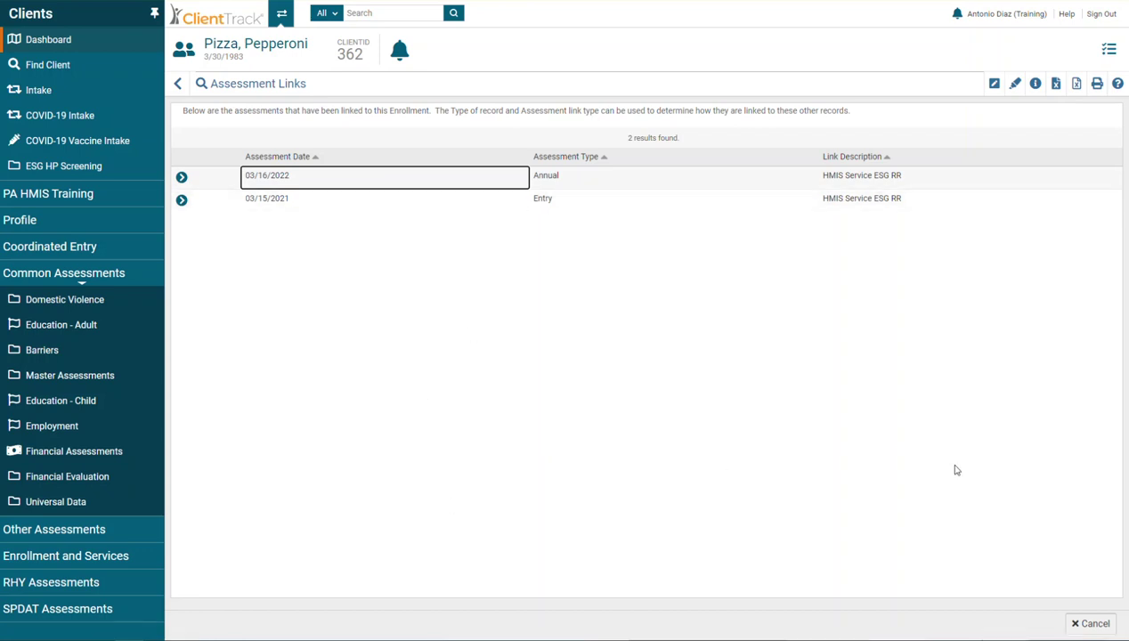
left_click(187, 53)
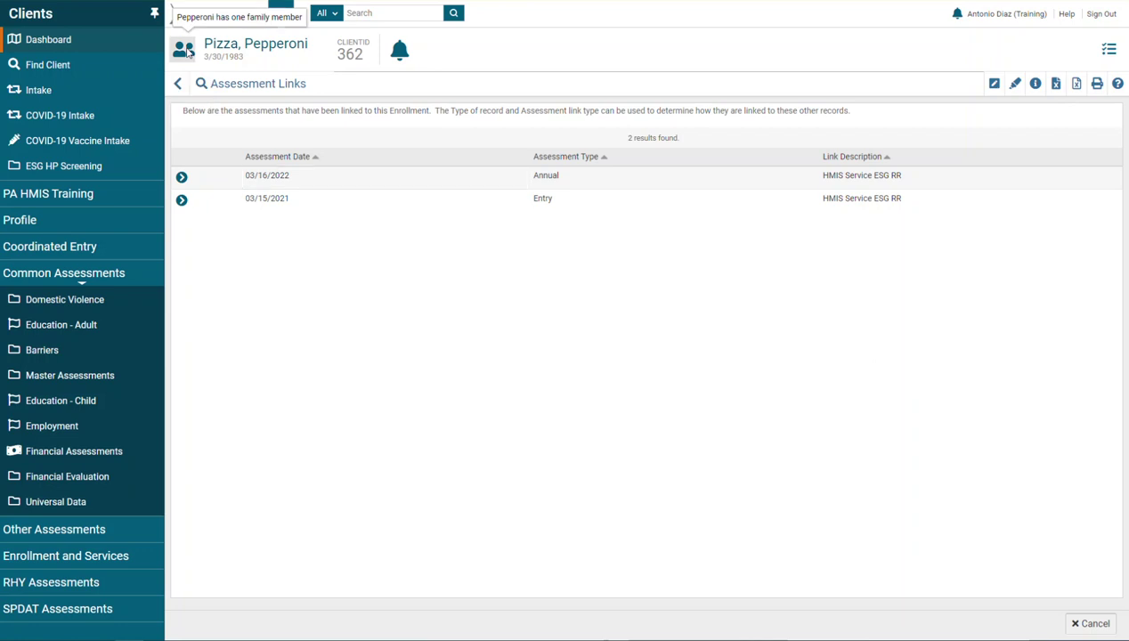
left_click(223, 101)
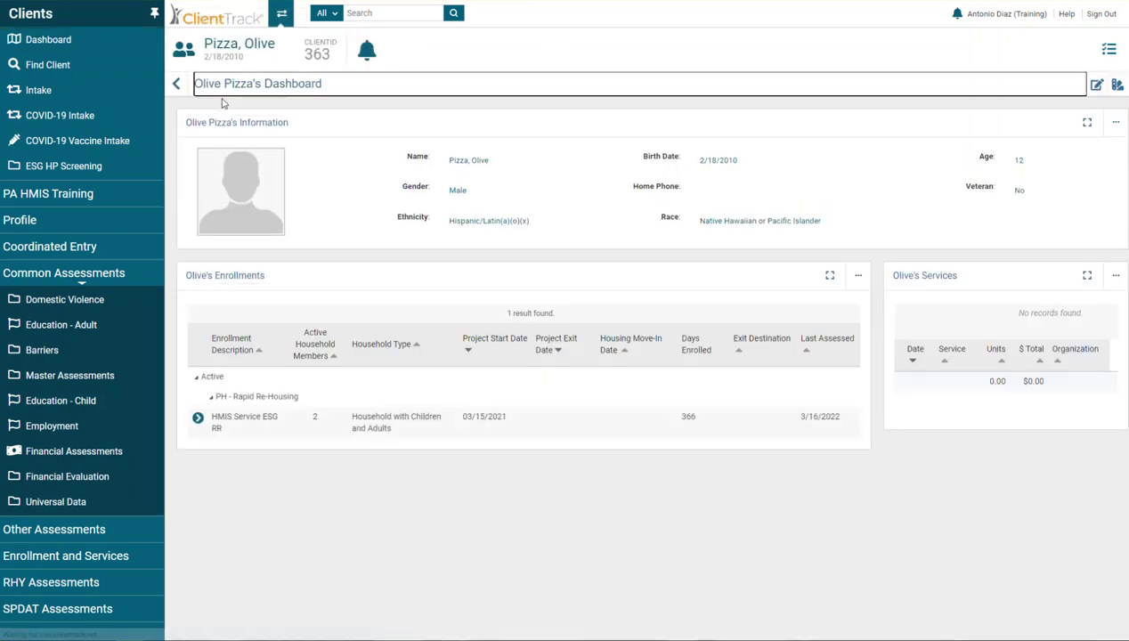
left_click(198, 418)
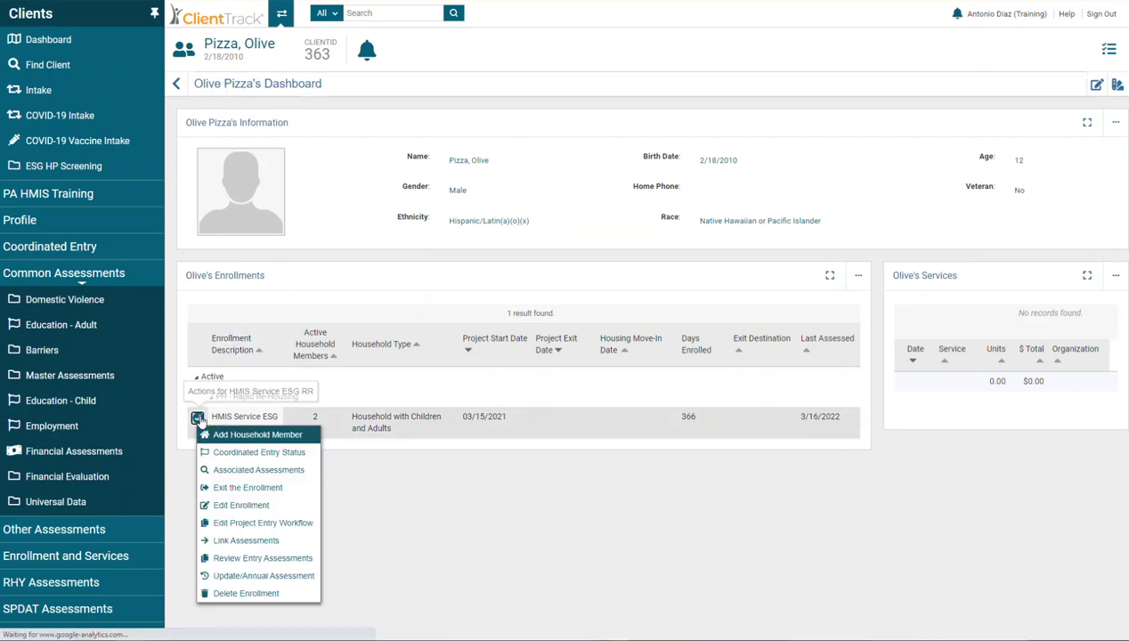
left_click(230, 469)
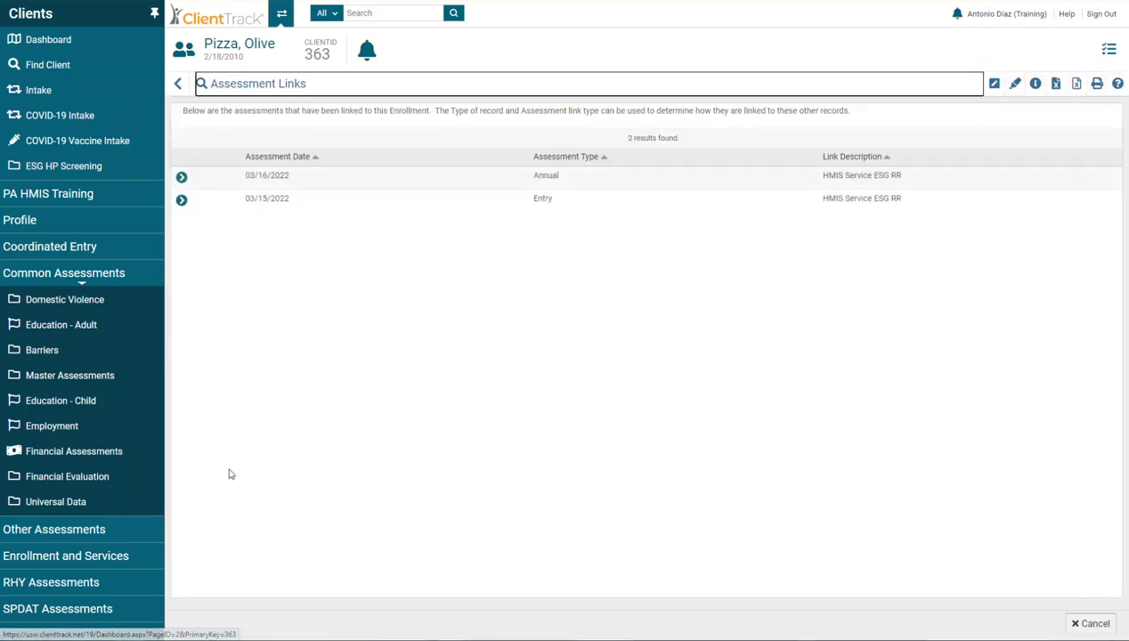